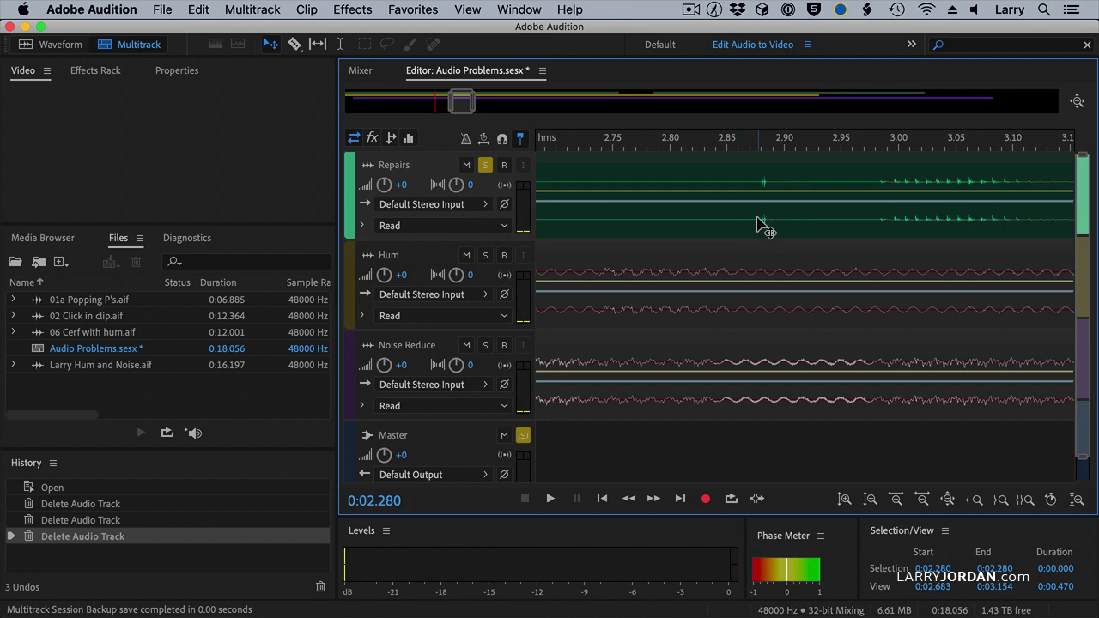
Lift the brief click near 2.88 s out of the Repairs clip, then clear the time selection
left_click(341, 47)
left_click_drag(754, 181, 774, 200)
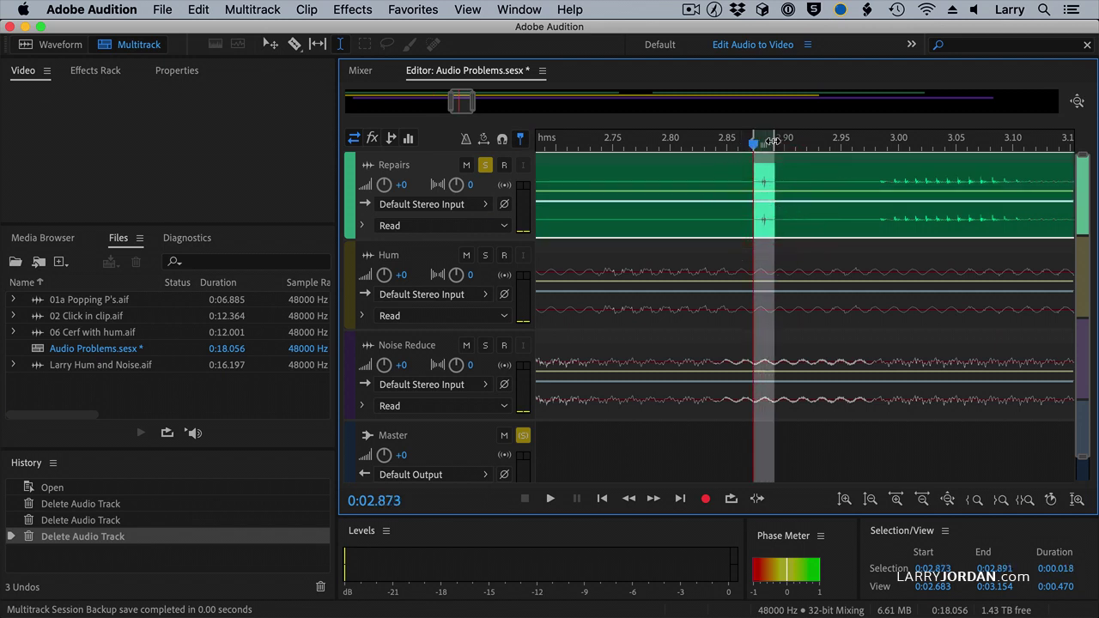
key("Delete")
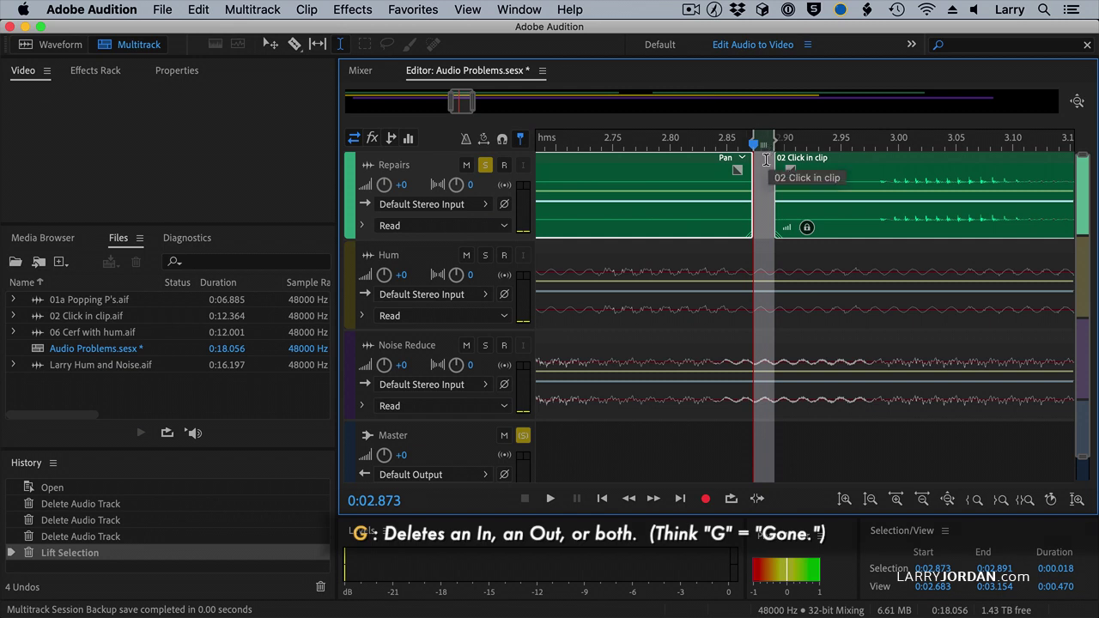
key("g")
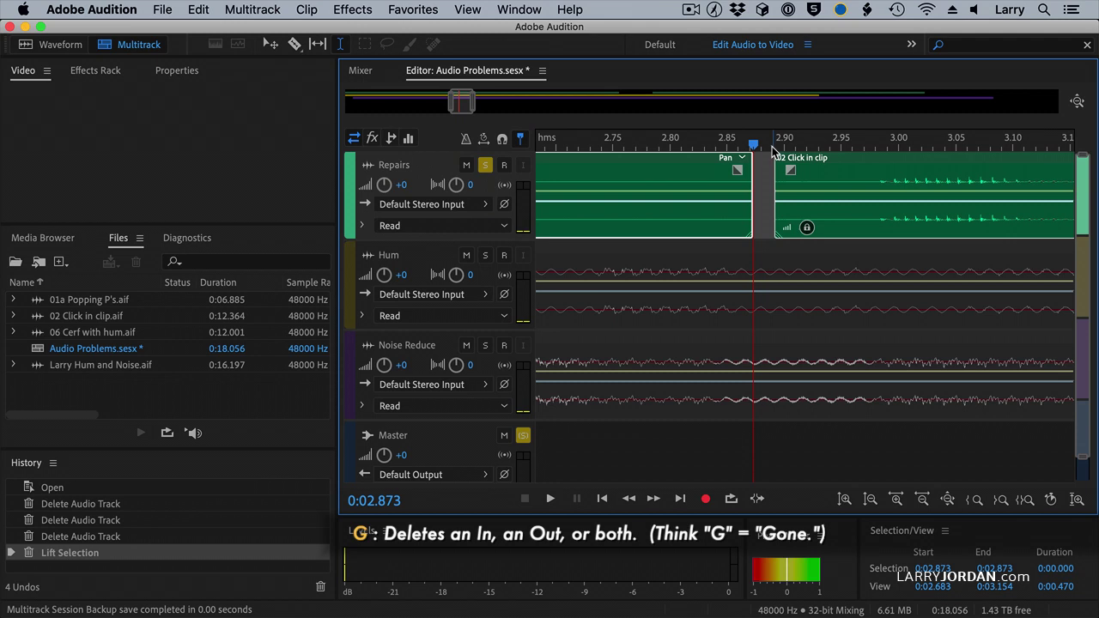
Show the full session, select the 01a Popping P's clip at 11.72 s, and zoom in four levels
key("backslash")
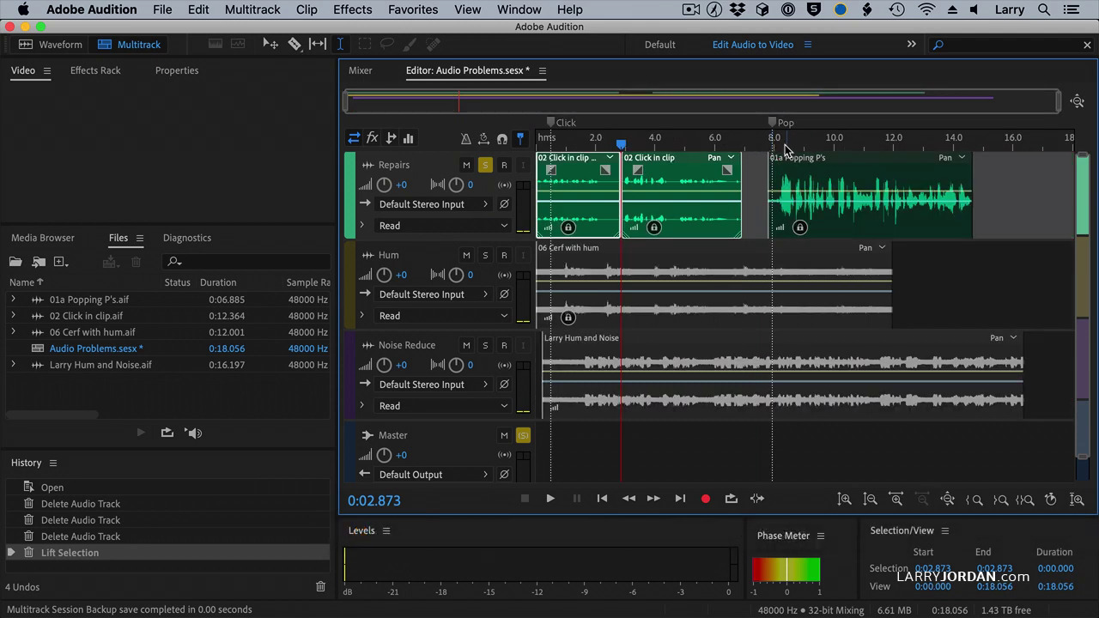
left_click(782, 144)
left_click(885, 220)
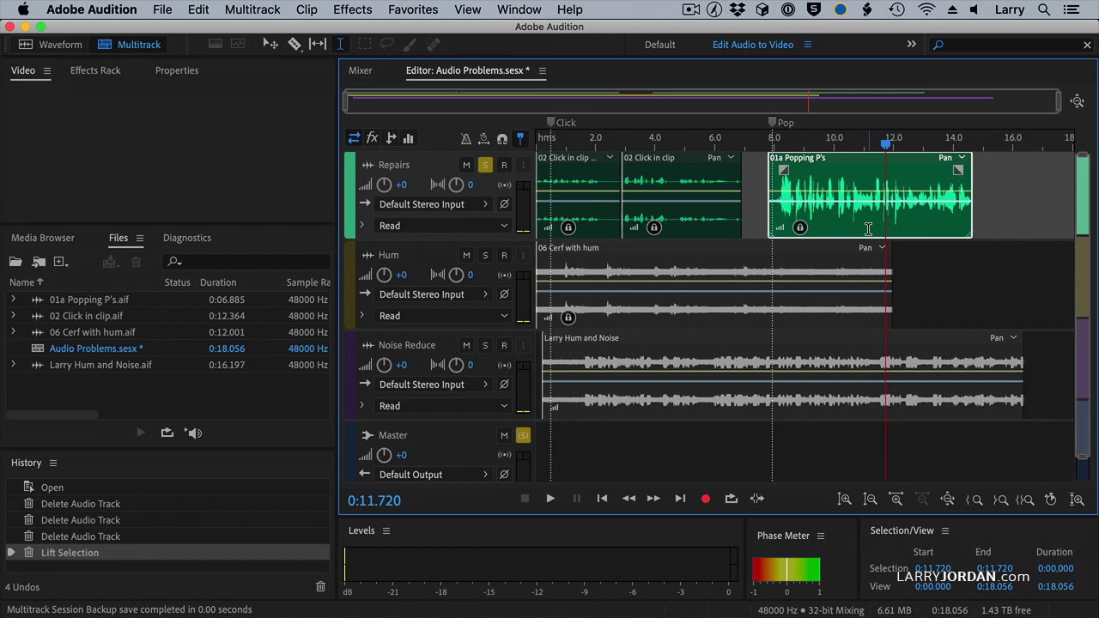
key("equal")
key("equal")
key("equal")
key("equal")
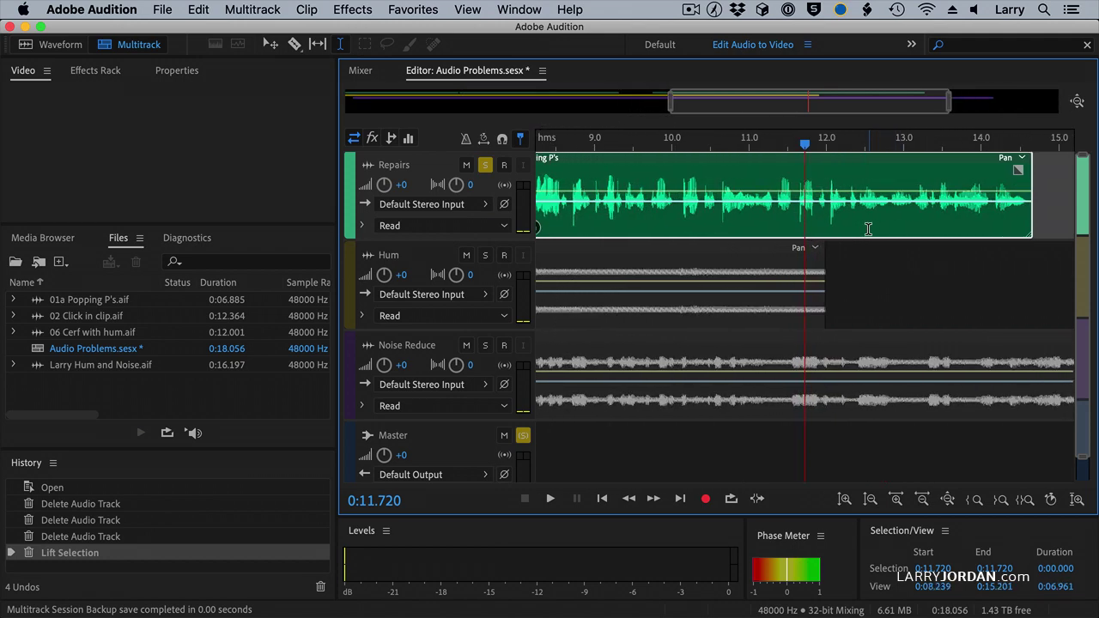
key("equal")
key("equal")
key("equal")
key("equal")
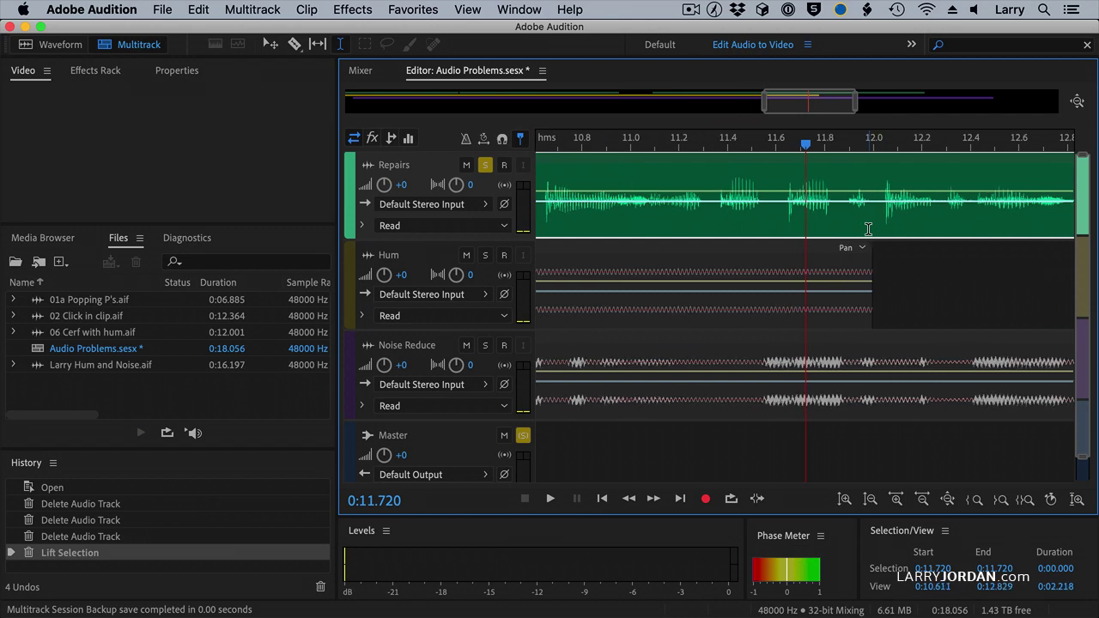
key("equal")
key("equal")
key("equal")
key("equal")
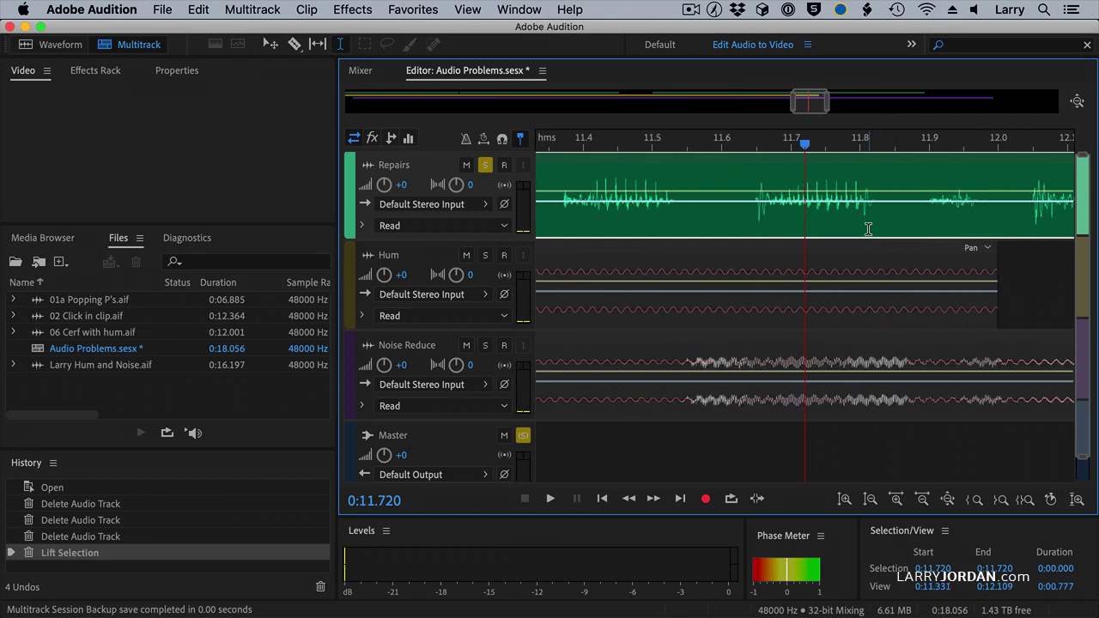
key("equal")
key("equal")
key("equal")
key("equal")
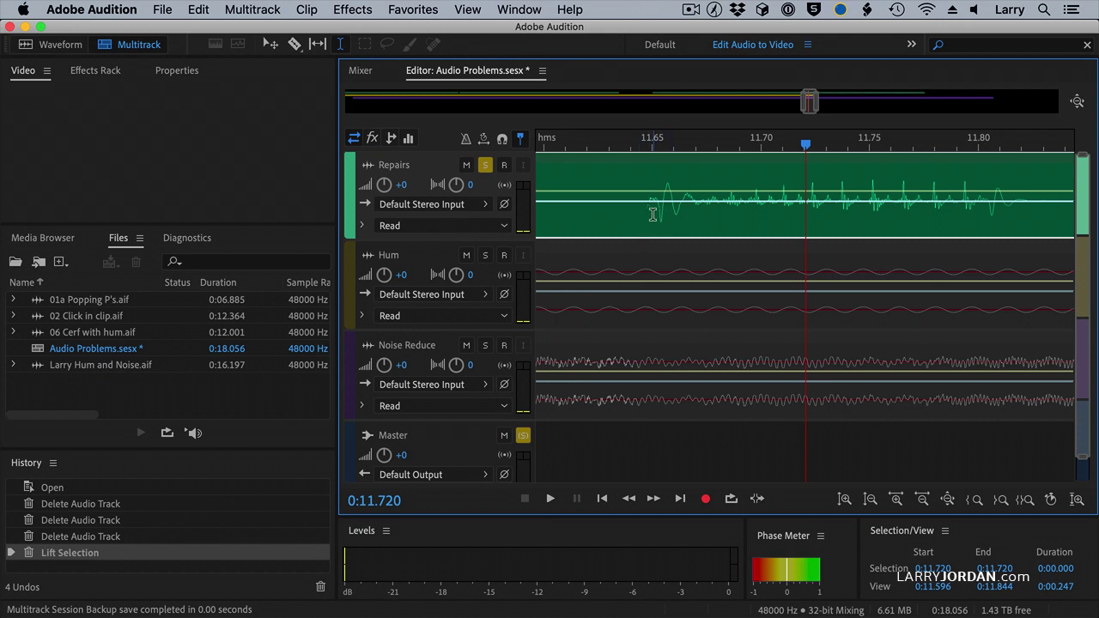
Zoom closer and lift the pop starting at 11.652 s out of the Repairs clip
key("equal")
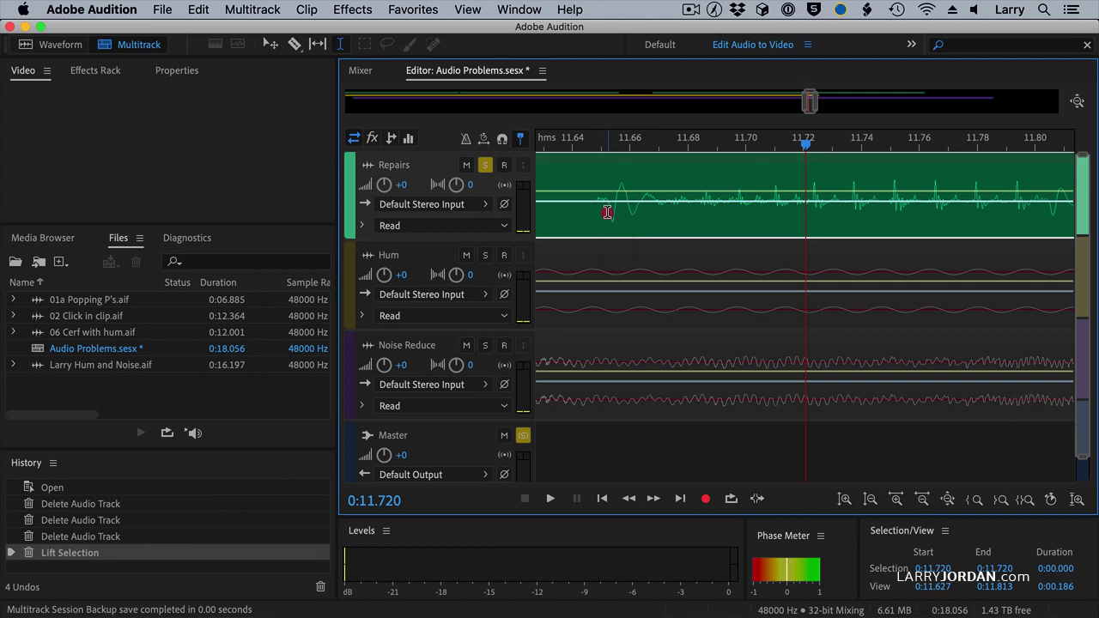
mouse_move(607, 212)
left_mouse_down()
mouse_move(627, 161)
mouse_move(655, 157)
left_mouse_up()
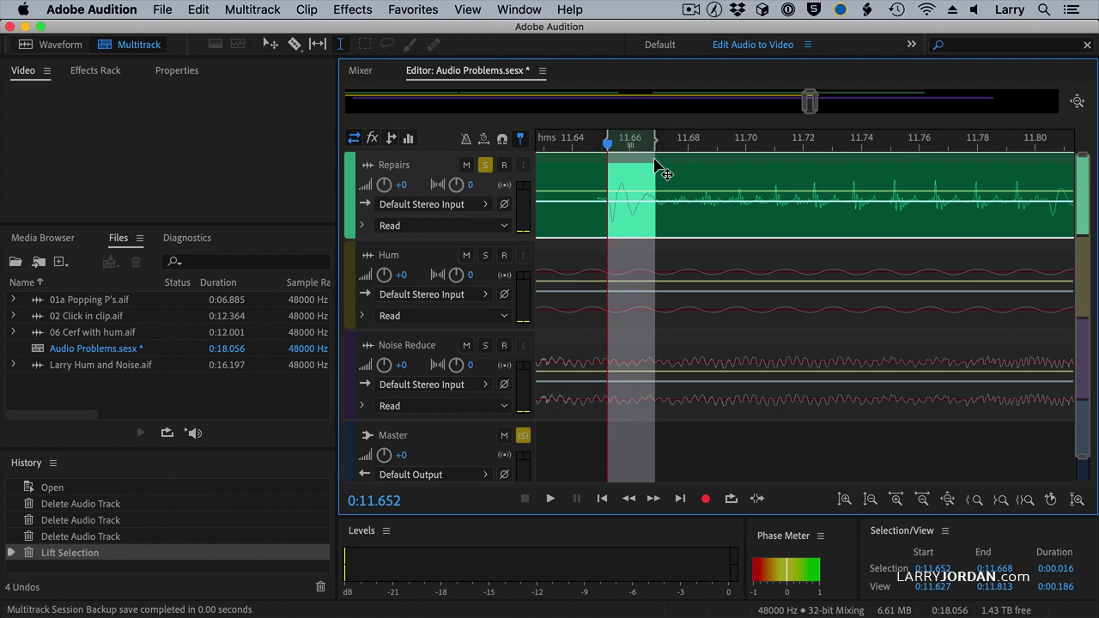
key("Delete")
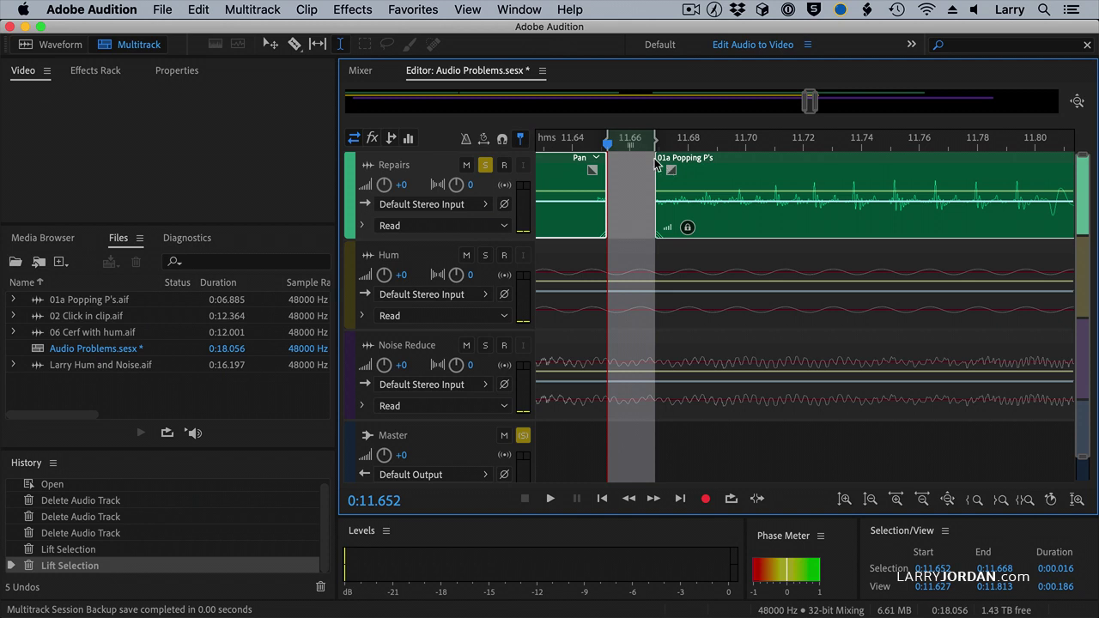
Undo the lift, unlock clips in time, ripple-delete the 11.65 s pop, and park the playhead at 11.647
key("super+z")
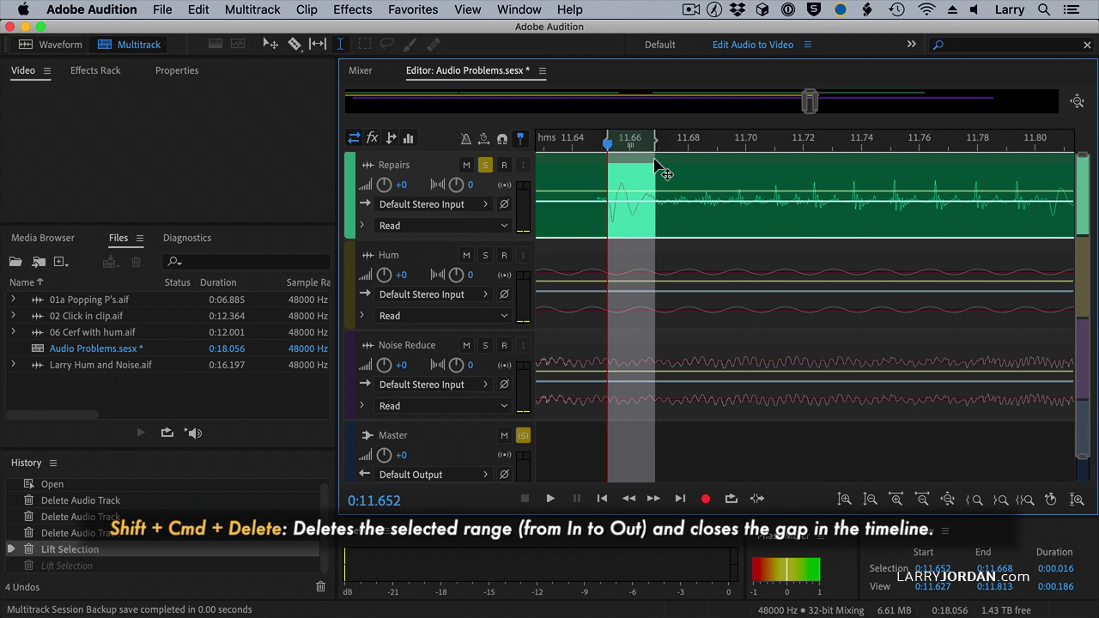
key("shift+super+Delete")
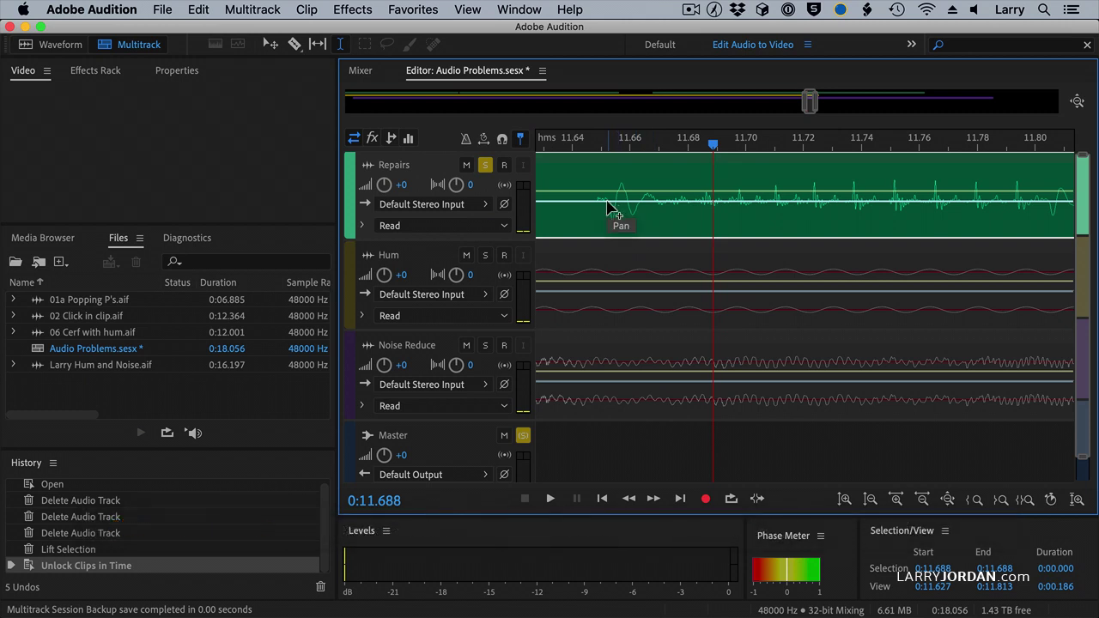
left_click_drag(607, 213, 655, 188)
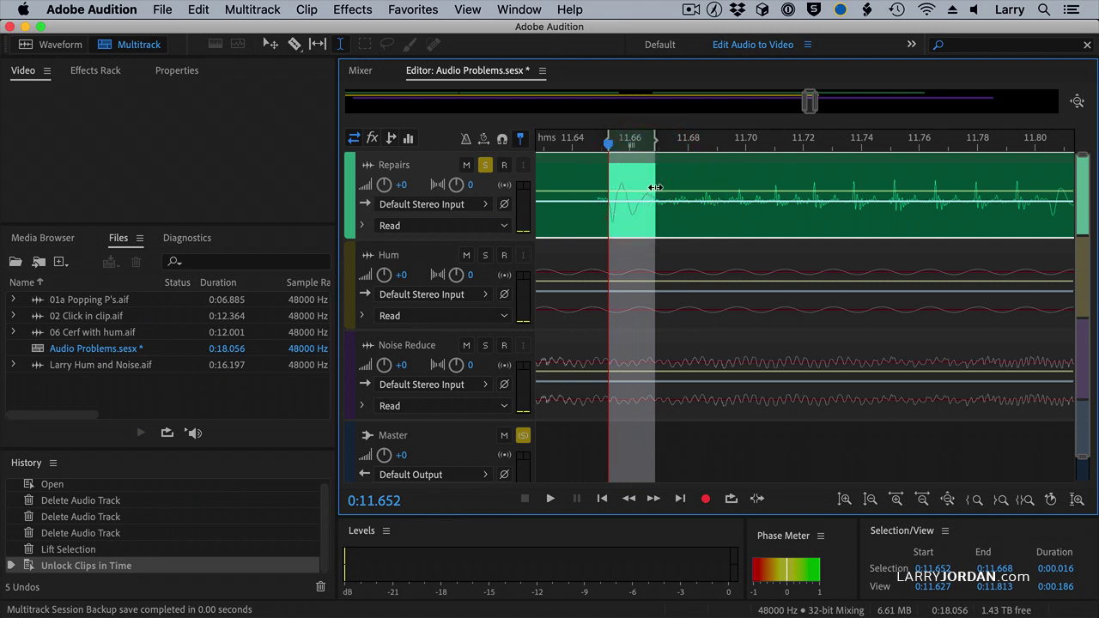
key("alt+shift+BackSpace")
left_click(592, 228)
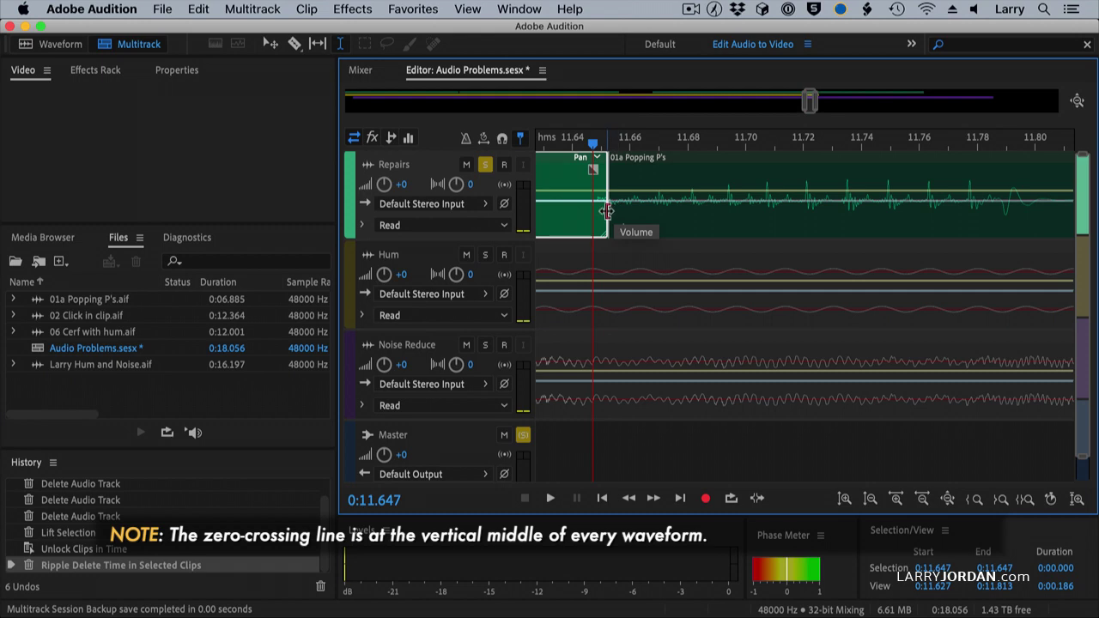
Select the pop near 10.65 s, nudge both selection edges later, and ripple-delete it
left_click_drag(809, 103, 766, 117)
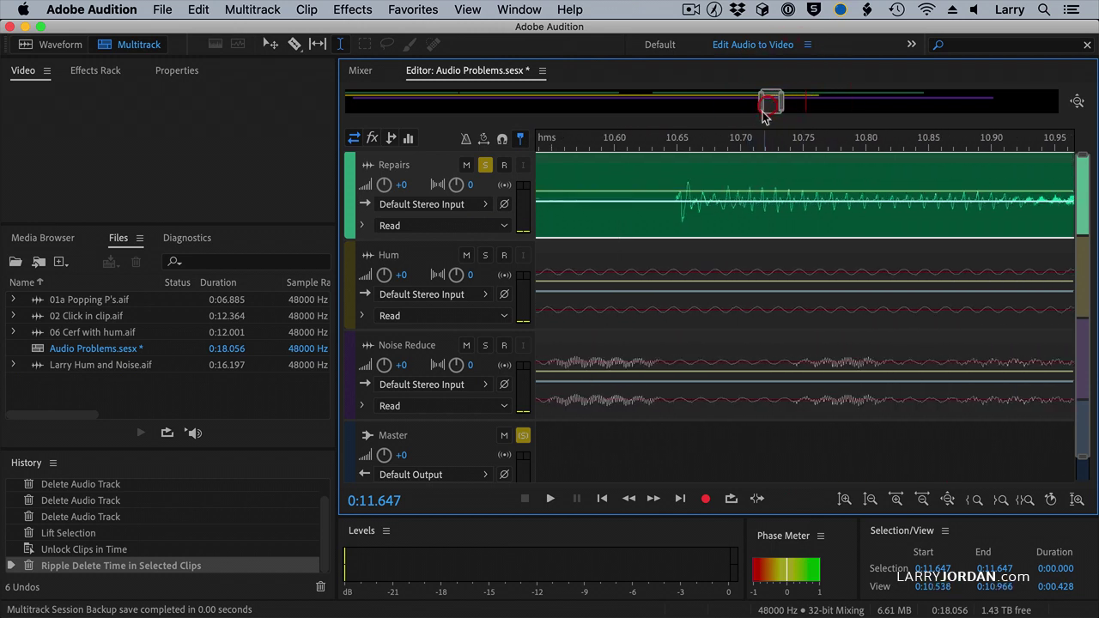
scroll(711, 208, "down", 2)
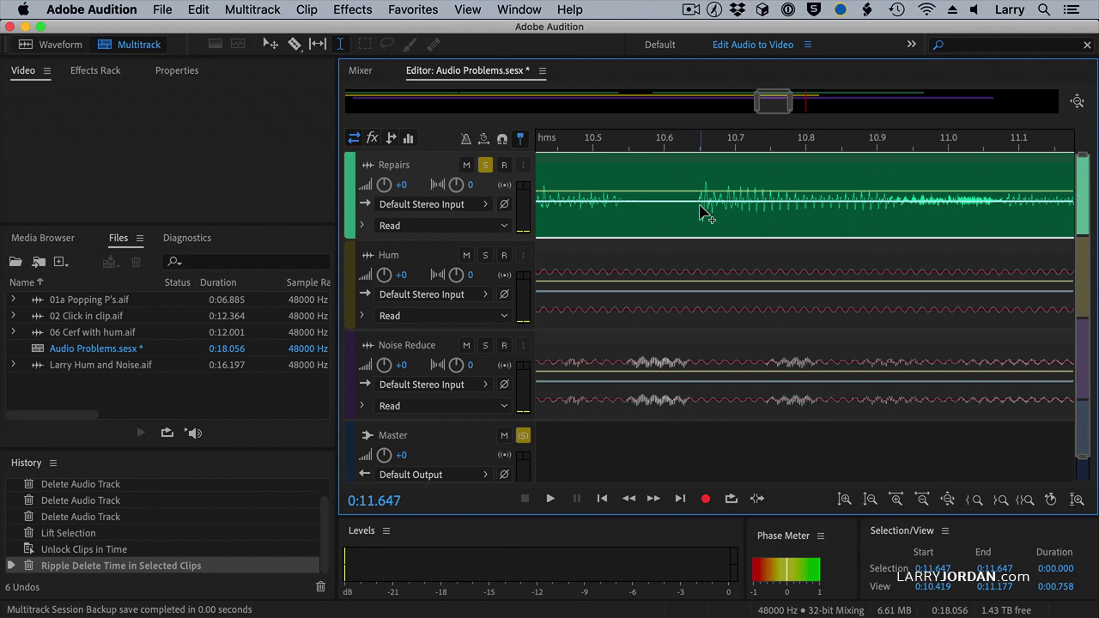
left_click_drag(700, 199, 709, 190)
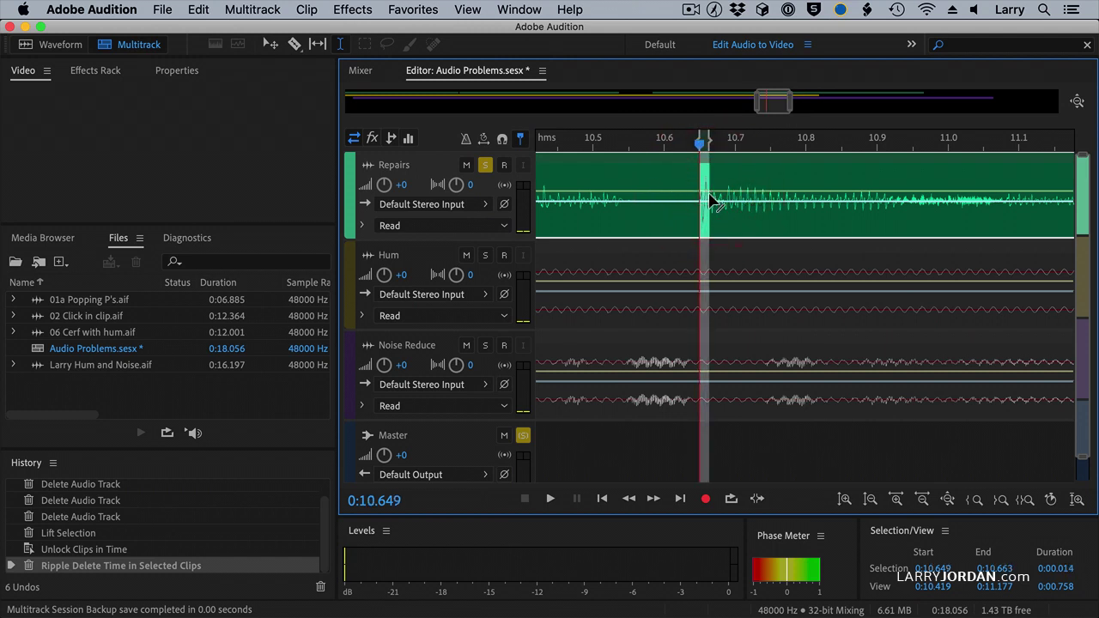
scroll(710, 197, "up", 6)
scroll(710, 199, "up", 1)
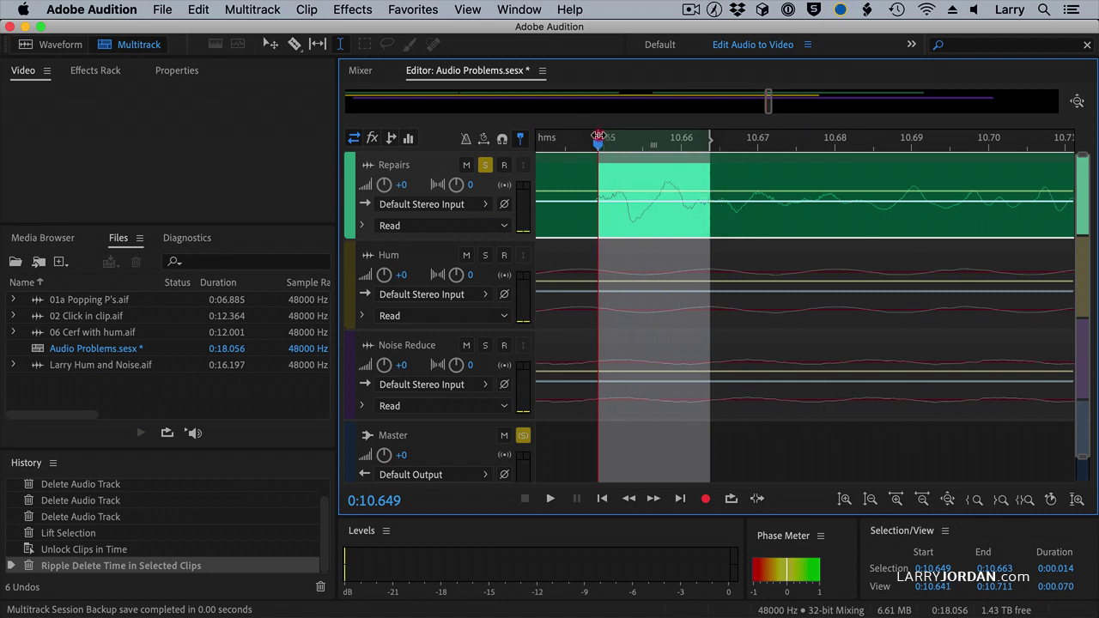
left_click_drag(599, 136, 627, 134)
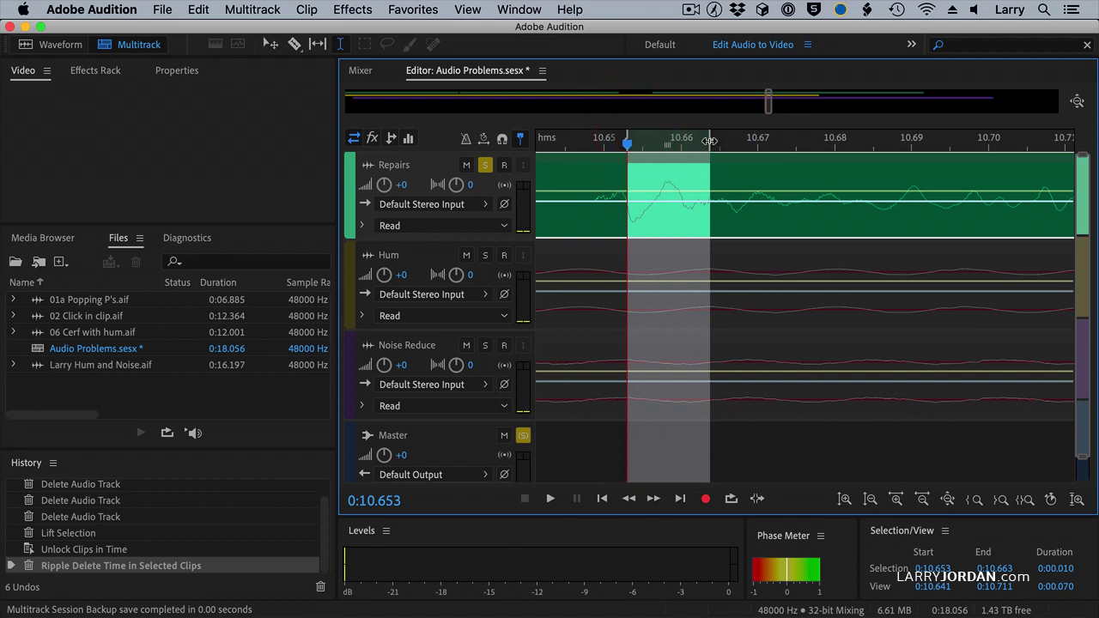
left_click_drag(710, 140, 724, 138)
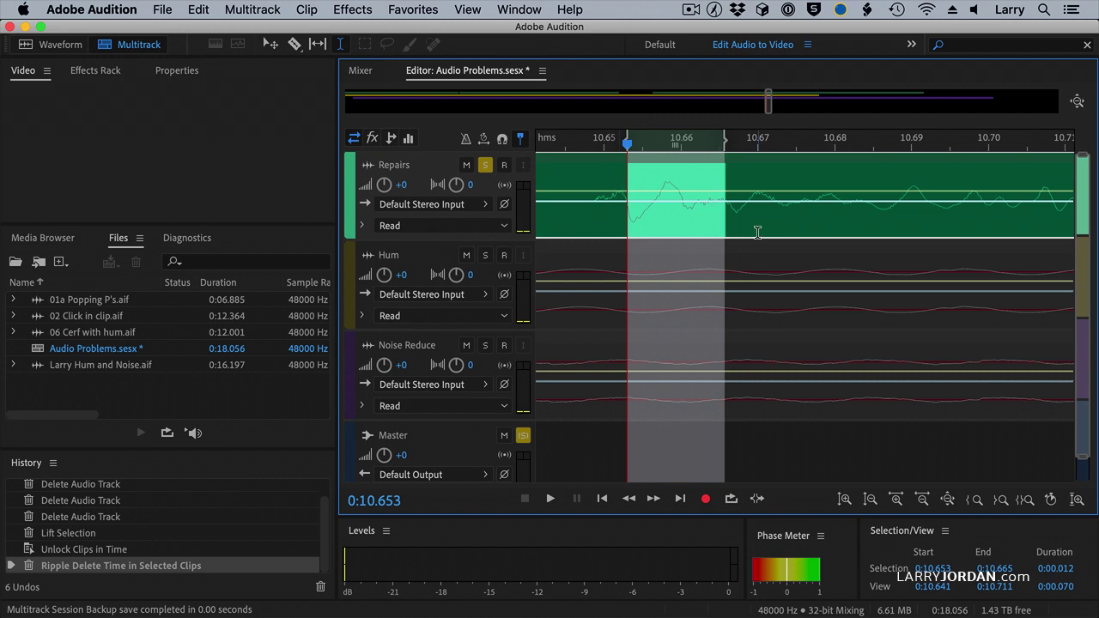
key("alt+BackSpace")
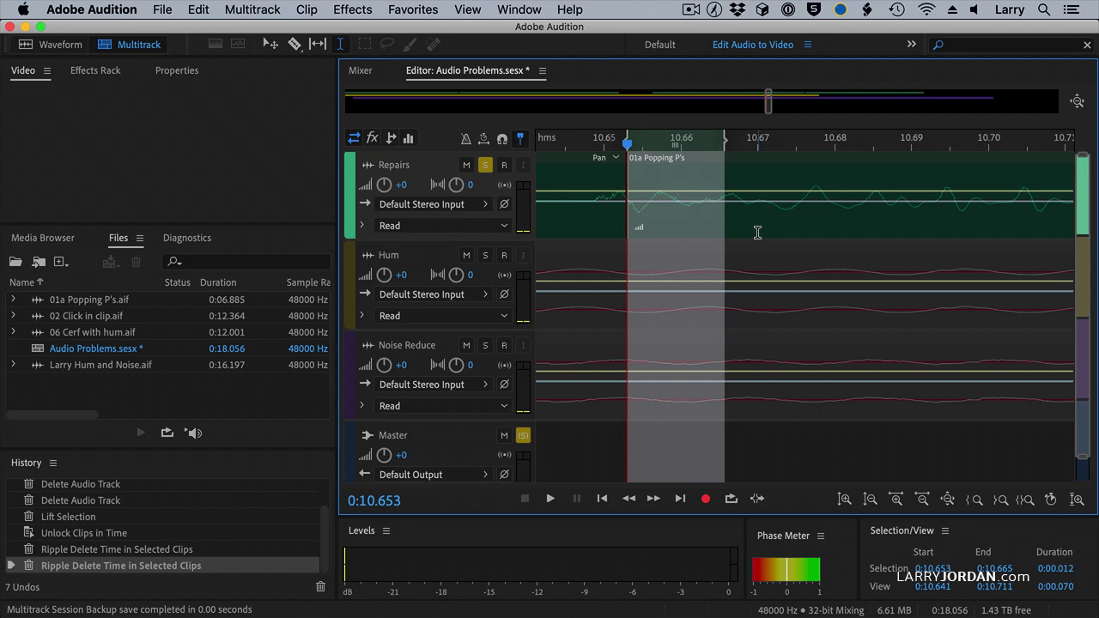
Zoom out to the full session to show the three butted Popping P's clip pieces
key("backslash")
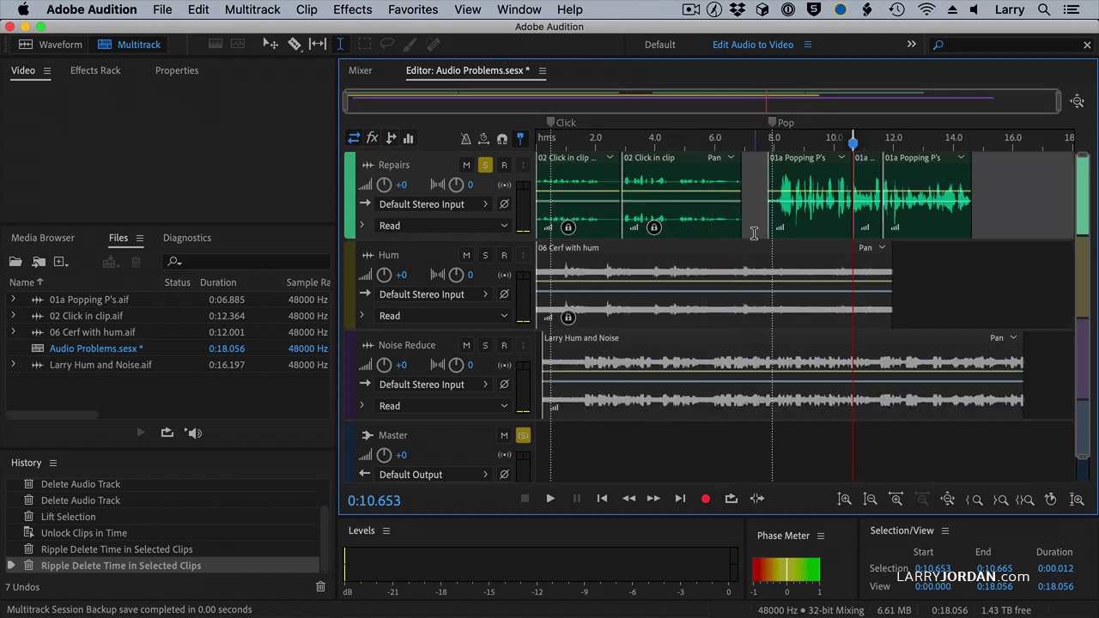